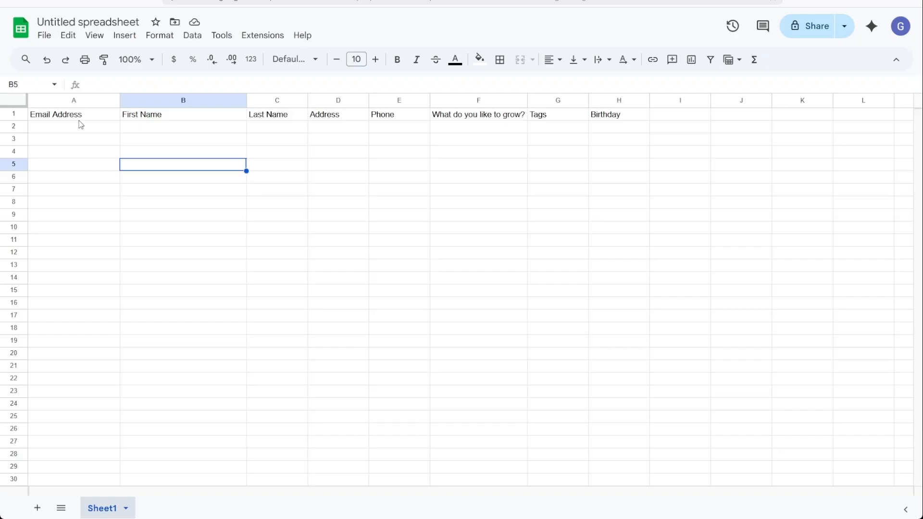
Review the sheet's headers: Email Address, First Name, Last Name, Address, Phone, grow question, Tags, Birthday
{"action": "left_click_drag", "start_coordinate": [87, 115], "coordinate": [99, 276]}
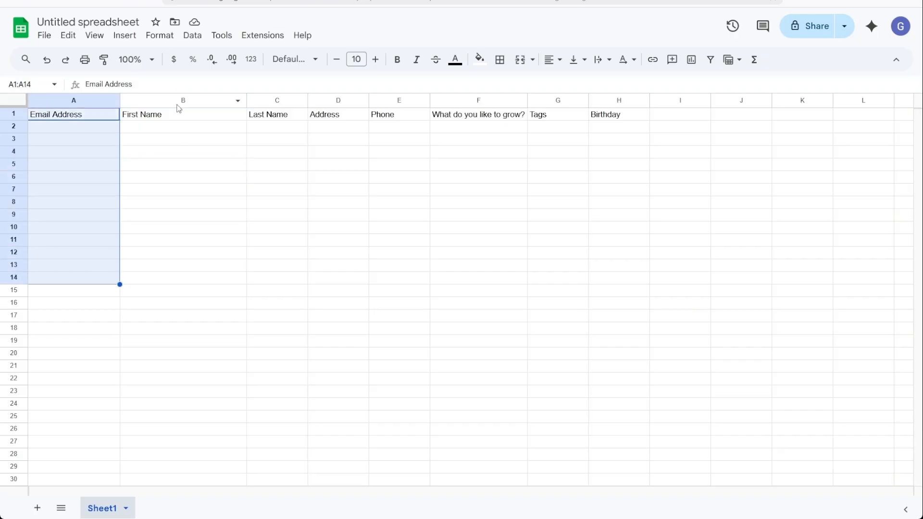
{"action": "left_click_drag", "start_coordinate": [175, 115], "coordinate": [181, 274]}
{"action": "left_click_drag", "start_coordinate": [290, 117], "coordinate": [292, 293]}
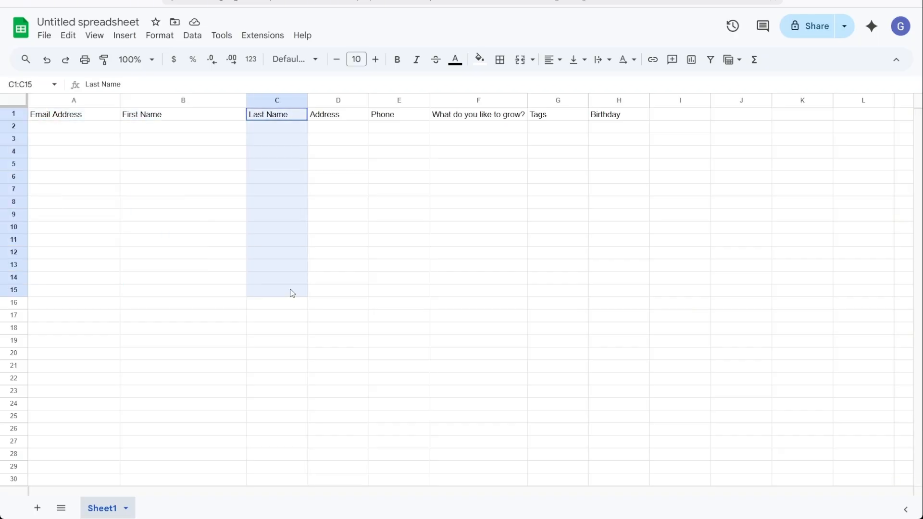
{"action": "left_click_drag", "start_coordinate": [331, 118], "coordinate": [330, 181]}
{"action": "left_click", "coordinate": [387, 119]}
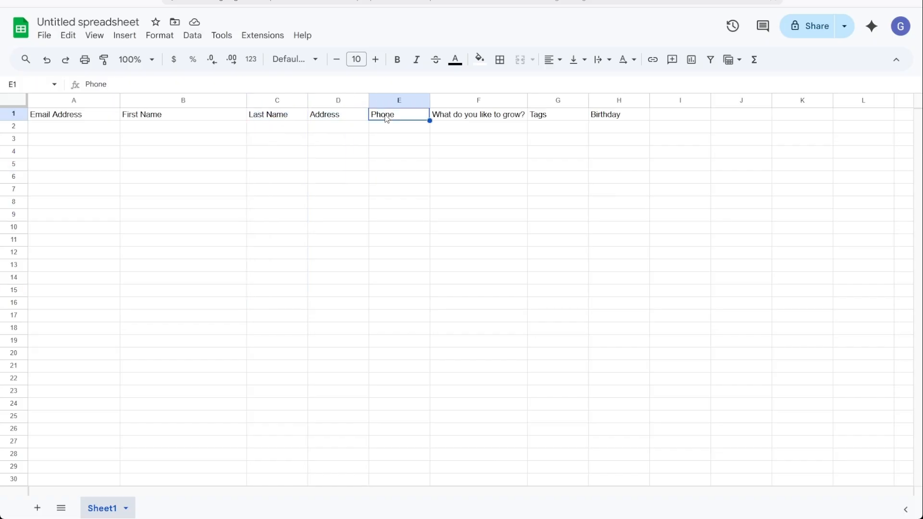
{"action": "left_click", "coordinate": [465, 123]}
{"action": "left_click", "coordinate": [560, 122]}
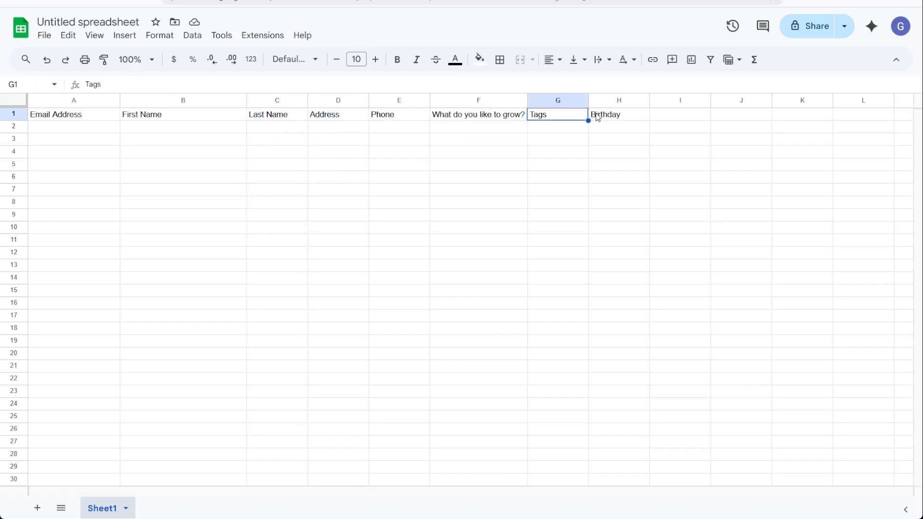
{"action": "left_click", "coordinate": [598, 118]}
{"action": "left_click", "coordinate": [57, 120]}
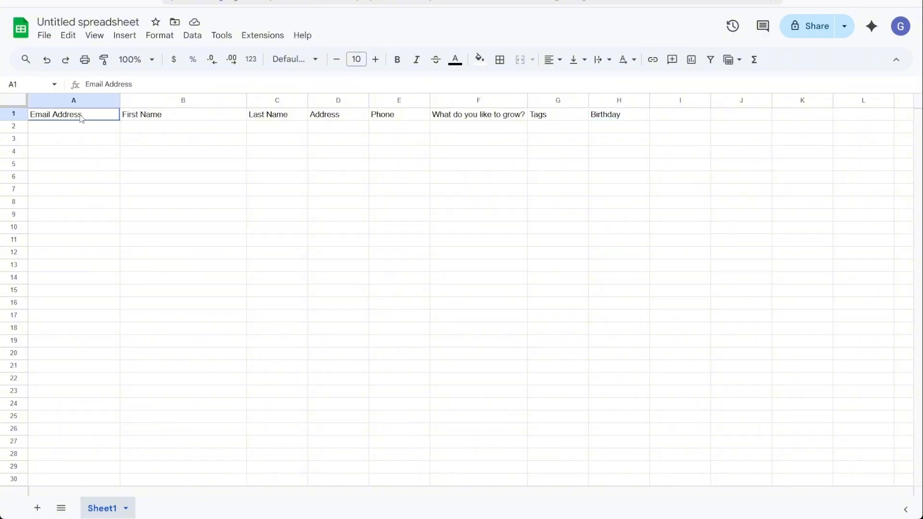
{"action": "left_click_drag", "start_coordinate": [81, 119], "coordinate": [396, 125]}
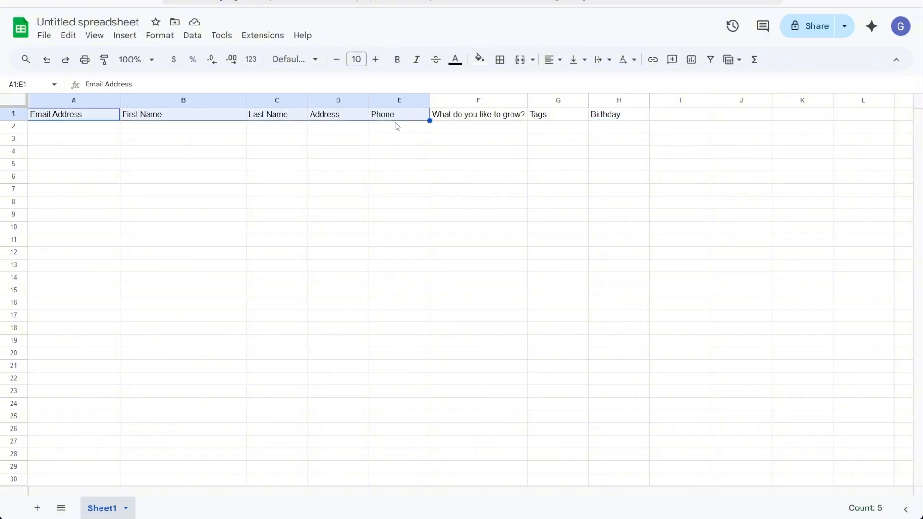
{"action": "left_click", "coordinate": [322, 149]}
Narrow the First Name column (column B)
{"action": "left_click", "coordinate": [74, 132]}
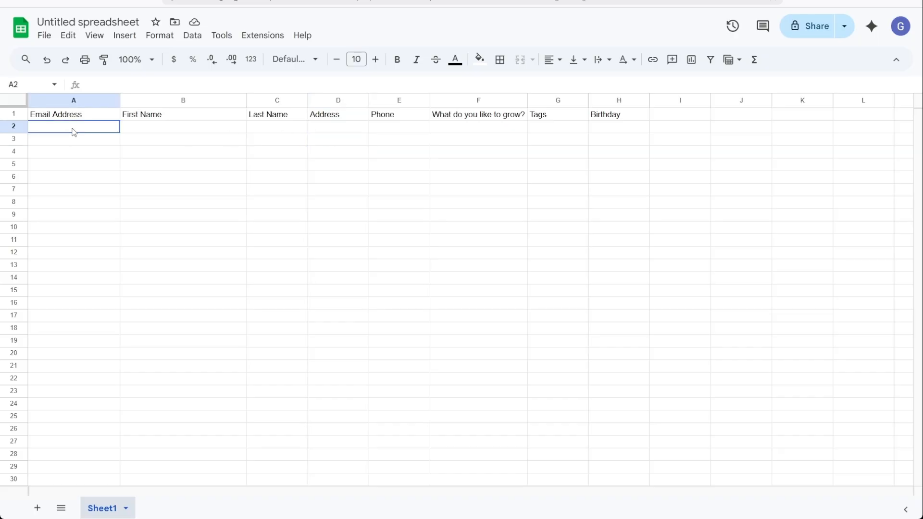
{"action": "left_click_drag", "start_coordinate": [72, 128], "coordinate": [163, 294]}
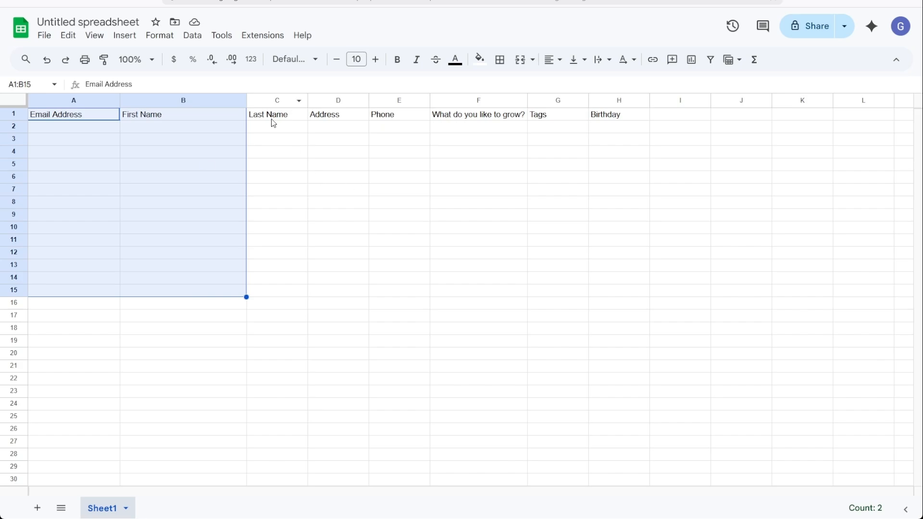
{"action": "left_click_drag", "start_coordinate": [247, 100], "coordinate": [165, 100]}
{"action": "left_click", "coordinate": [242, 168]}
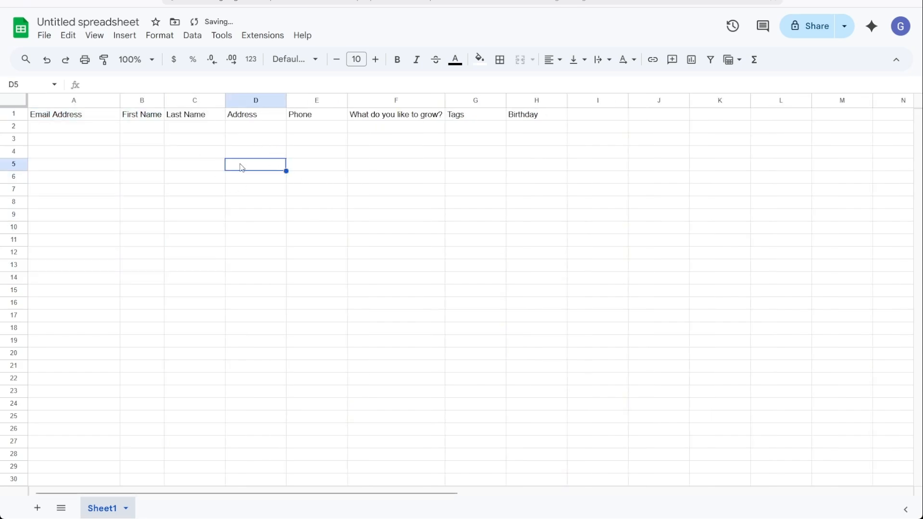
Fill row 2 with a sample contact's email, first and last name, street address and phone number
{"action": "left_click", "coordinate": [82, 127]}
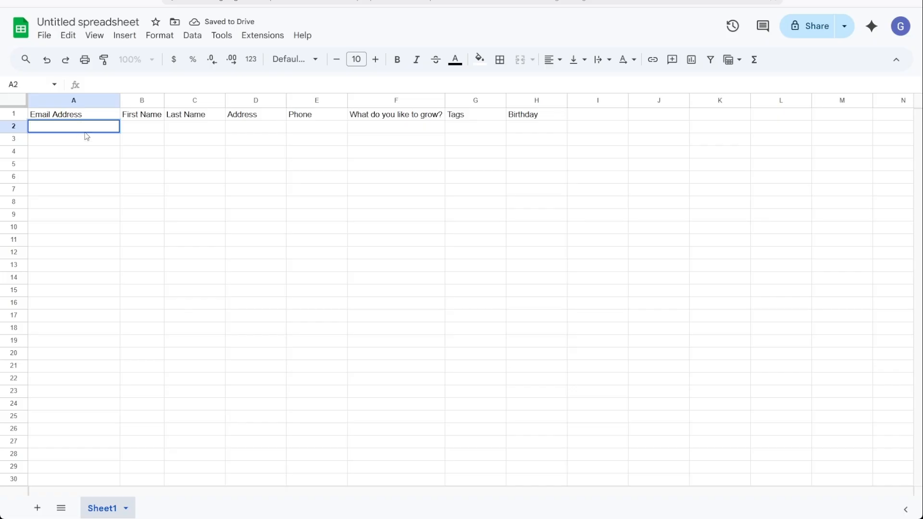
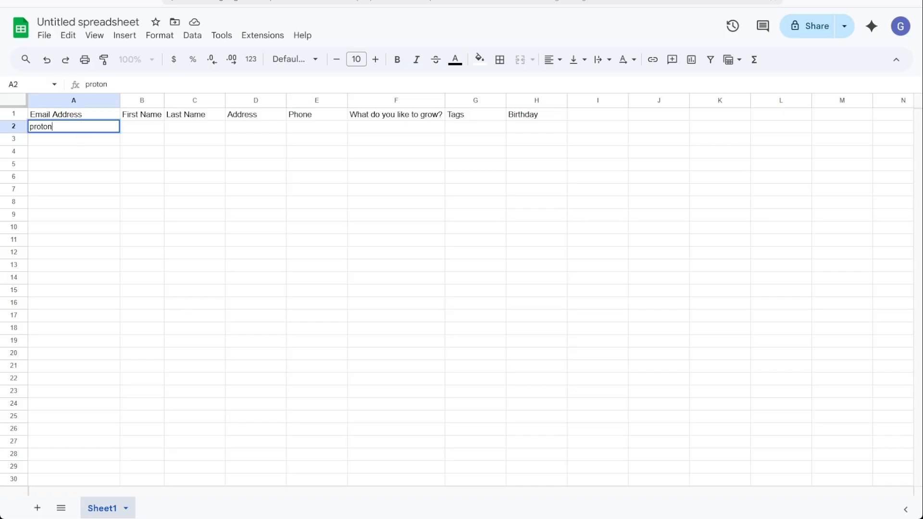
{"action": "key", "text": "Tab"}
{"action": "type", "text": "Proton"}
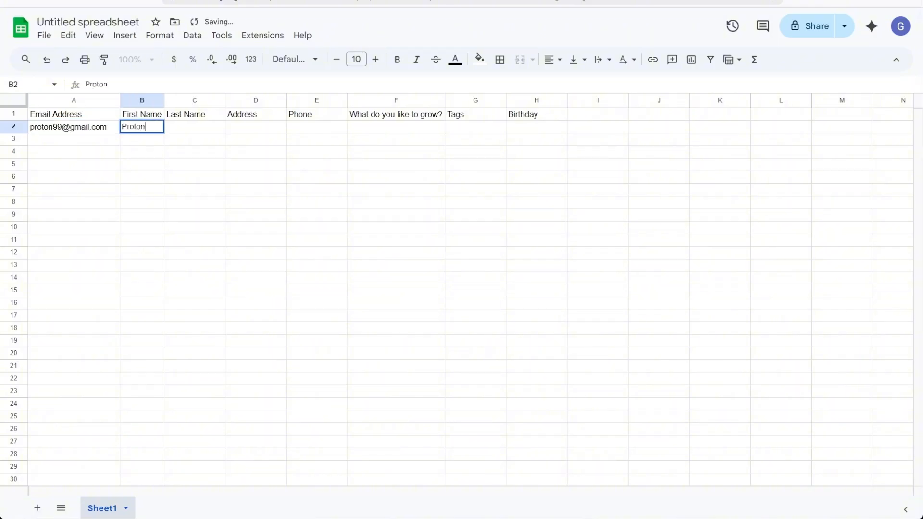
{"action": "key", "text": "Tab"}
{"action": "type", "text": "Doe"}
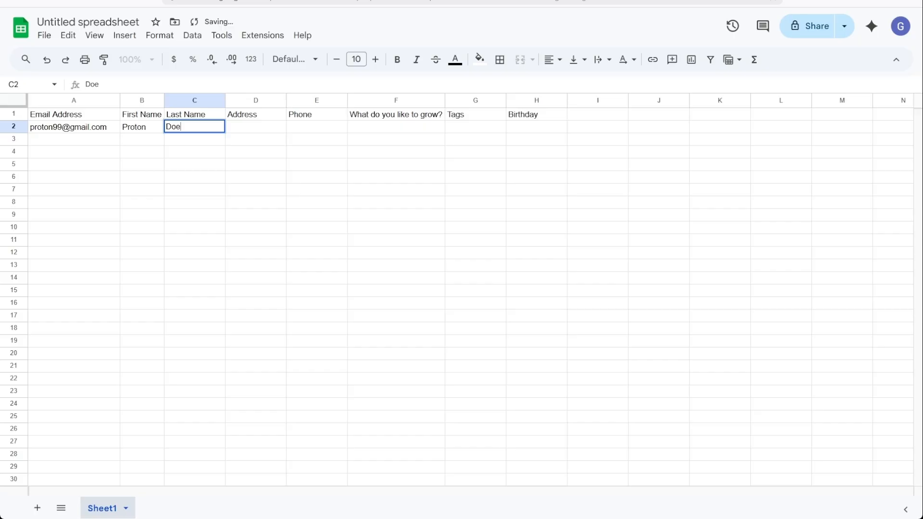
{"action": "key", "text": "Tab"}
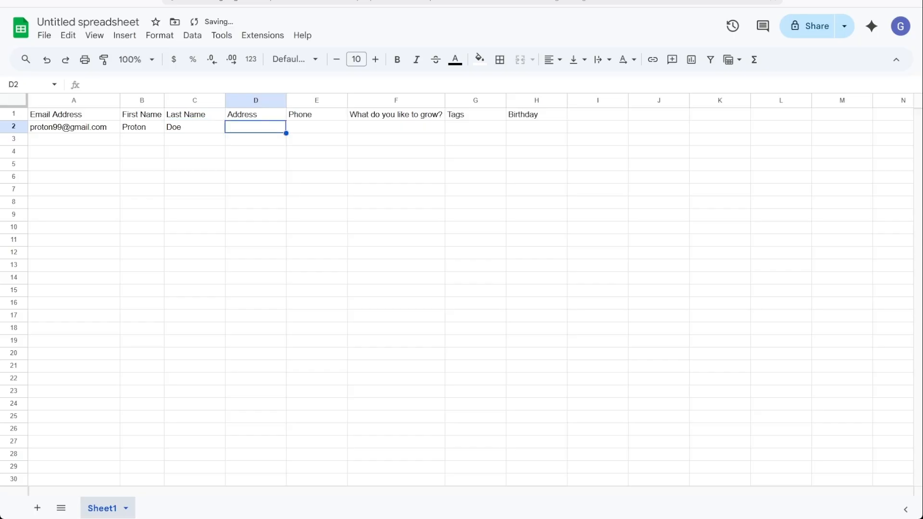
{"action": "type", "text": "123 Exa"}
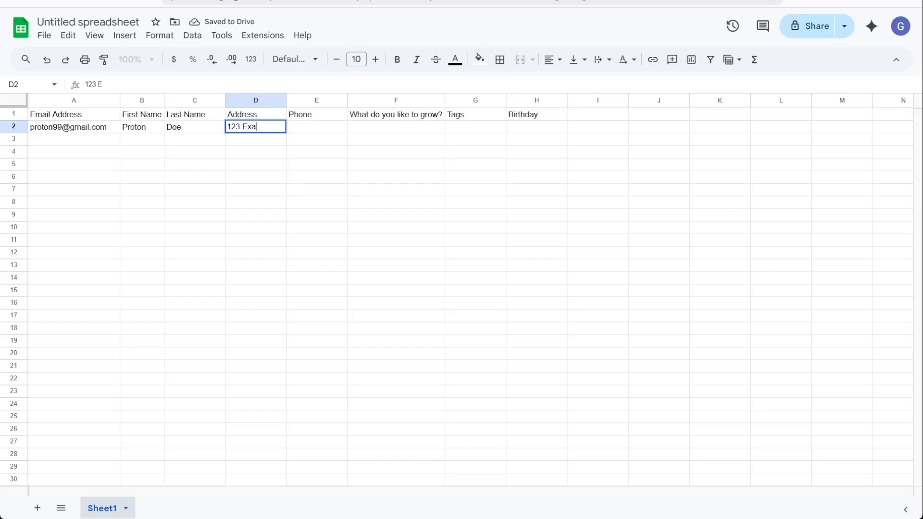
{"action": "type", "text": "mple Lane"}
{"action": "key", "text": "Tab"}
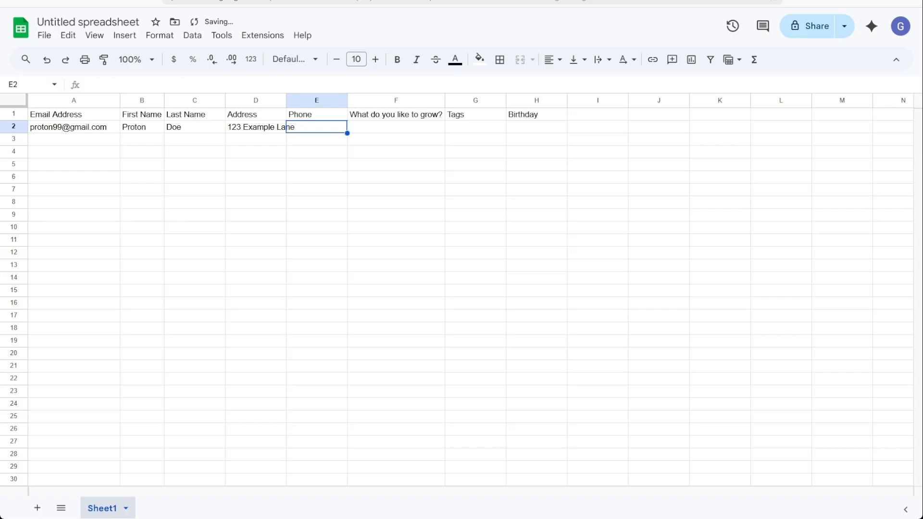
{"action": "type", "text": "555 123 4567"}
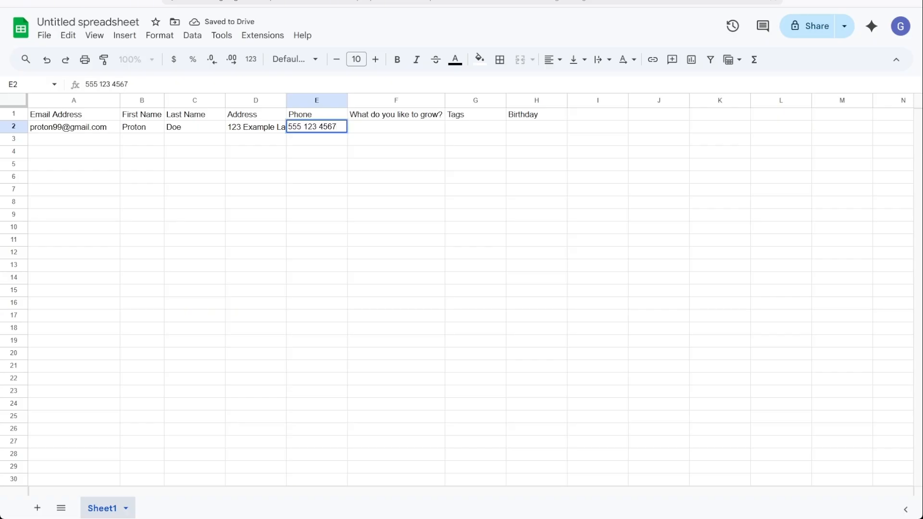
{"action": "key", "text": "Tab"}
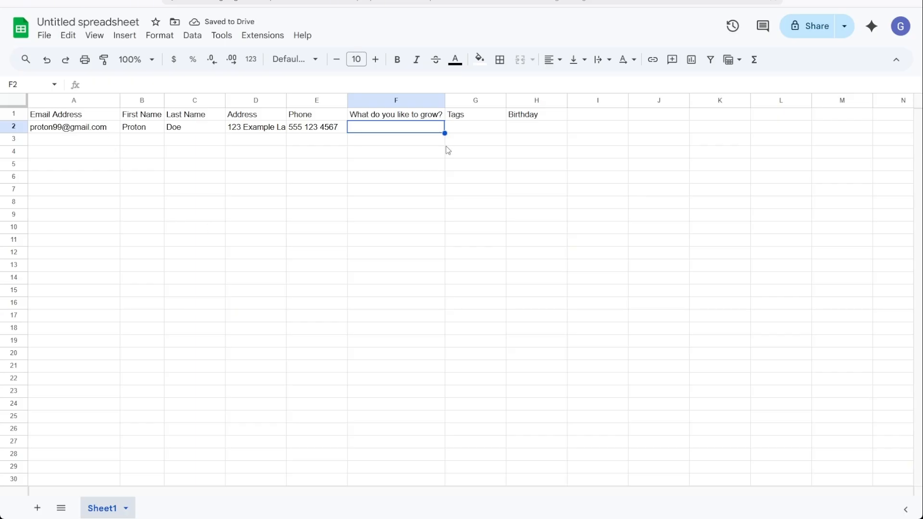
Enter Vegtables as the growing answer and 09/20 as the birthday in H2
{"action": "type", "text": "Vegtables"}
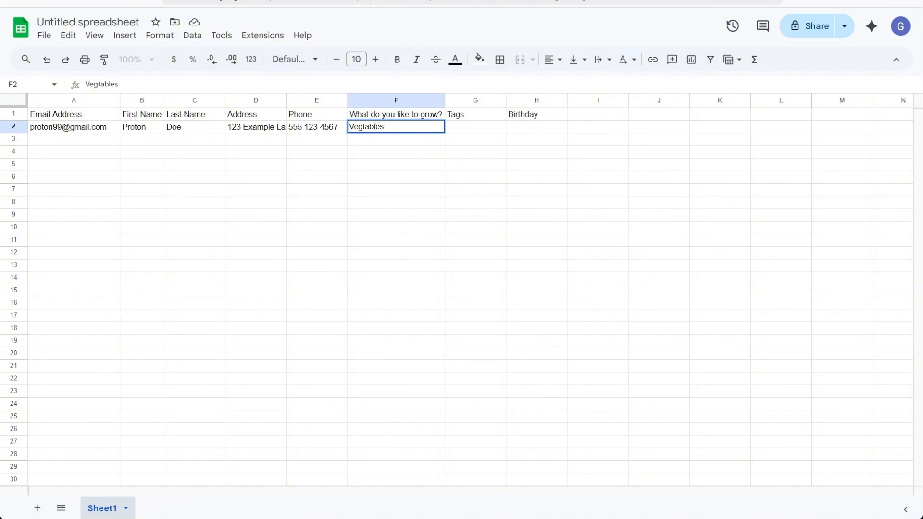
{"action": "key", "text": "Tab"}
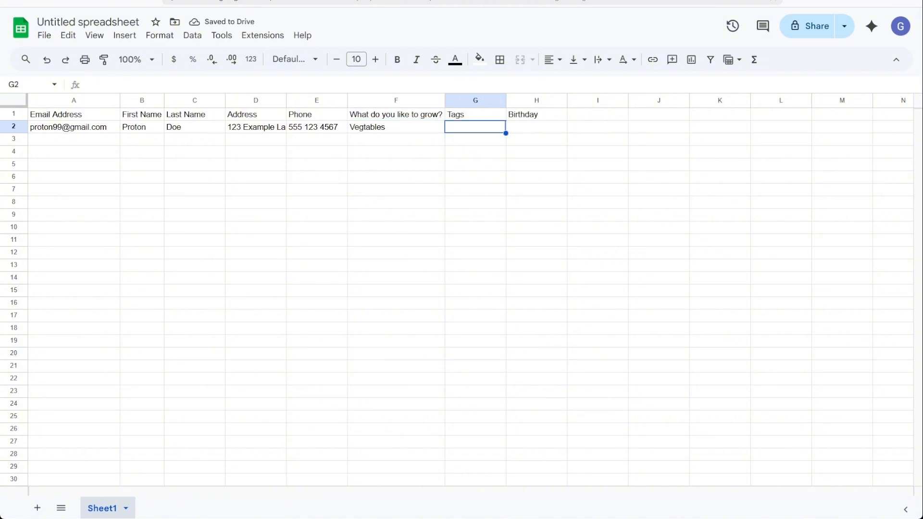
{"action": "left_click", "coordinate": [841, 176]}
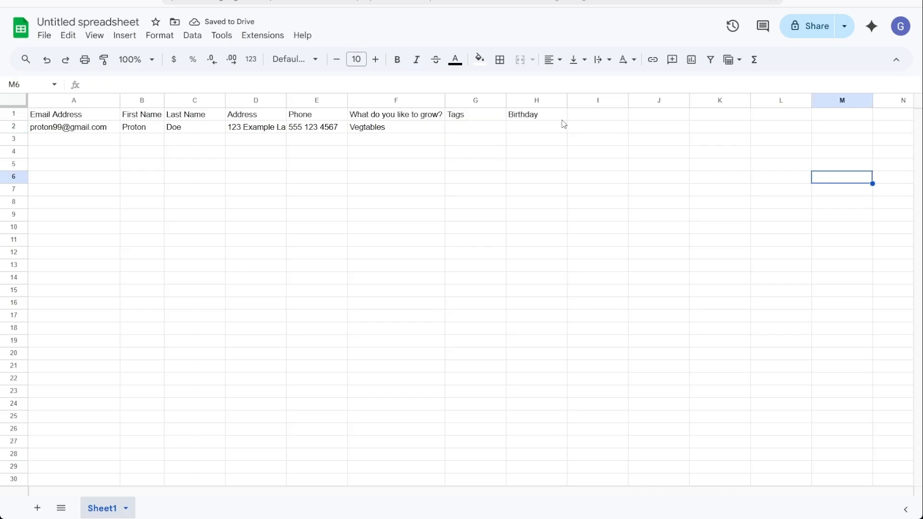
{"action": "left_click", "coordinate": [517, 127]}
{"action": "type", "text": "09"}
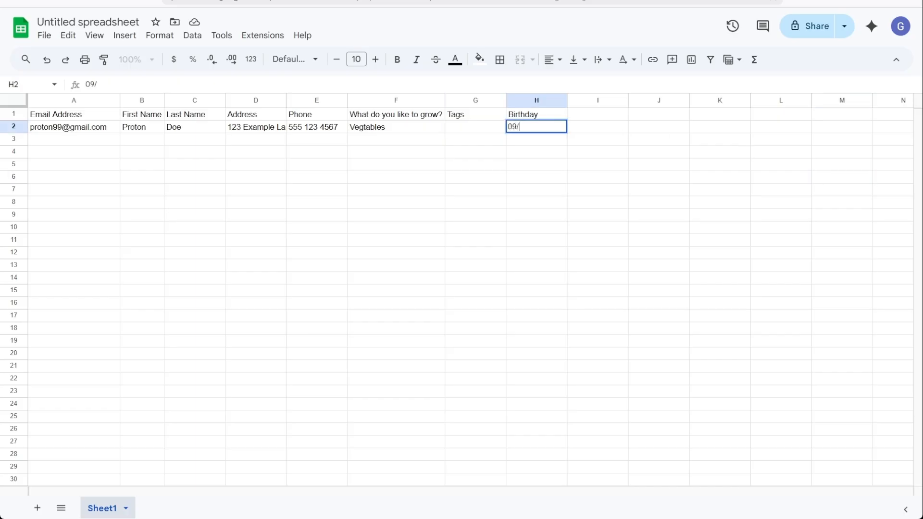
{"action": "type", "text": "/20"}
{"action": "left_click", "coordinate": [455, 202]}
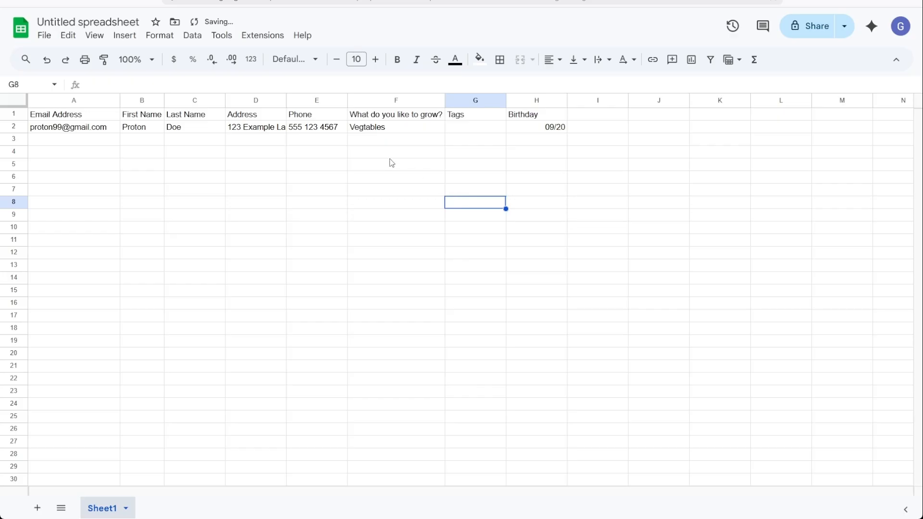
Add the remaining ten contacts beneath the first, filling rows 3 to 12
{"action": "left_click_drag", "start_coordinate": [82, 138], "coordinate": [557, 432]}
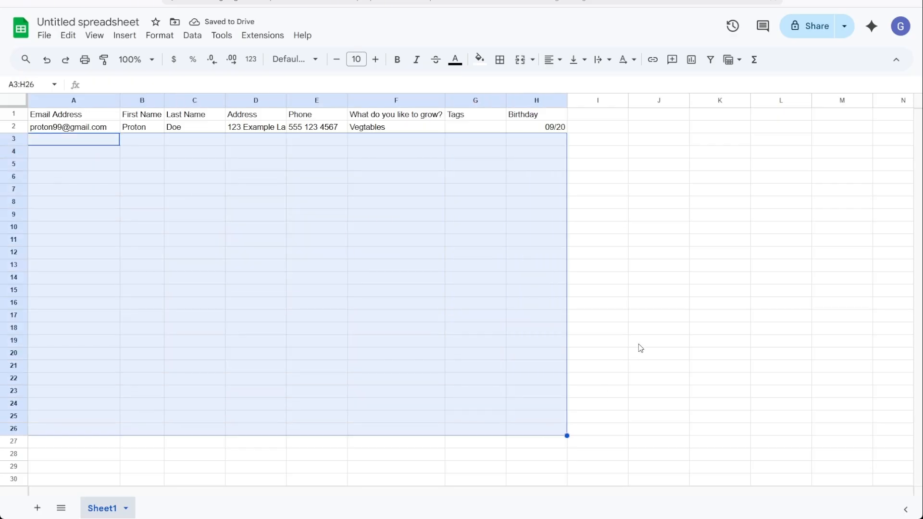
{"action": "left_click", "coordinate": [639, 343]}
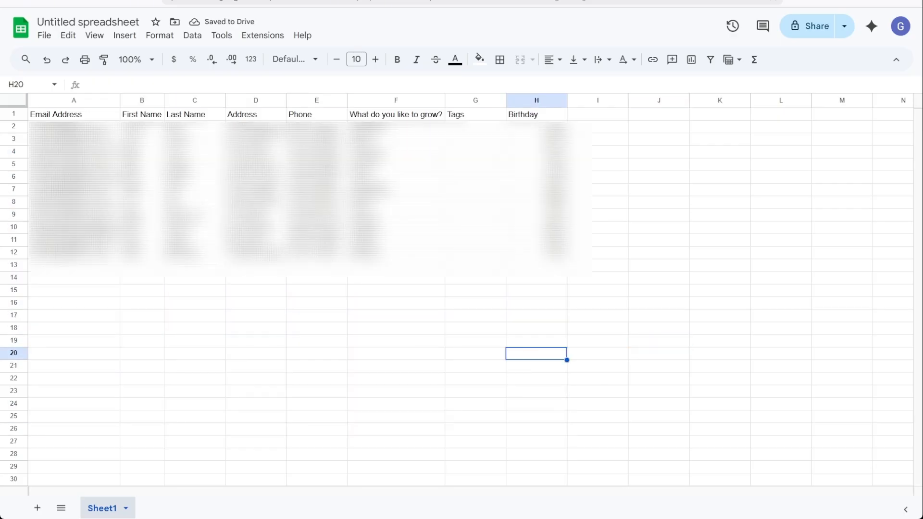
{"action": "key", "text": "Right"}
{"action": "key", "text": "Right"}
{"action": "key", "text": "Right"}
{"action": "key", "text": "Right"}
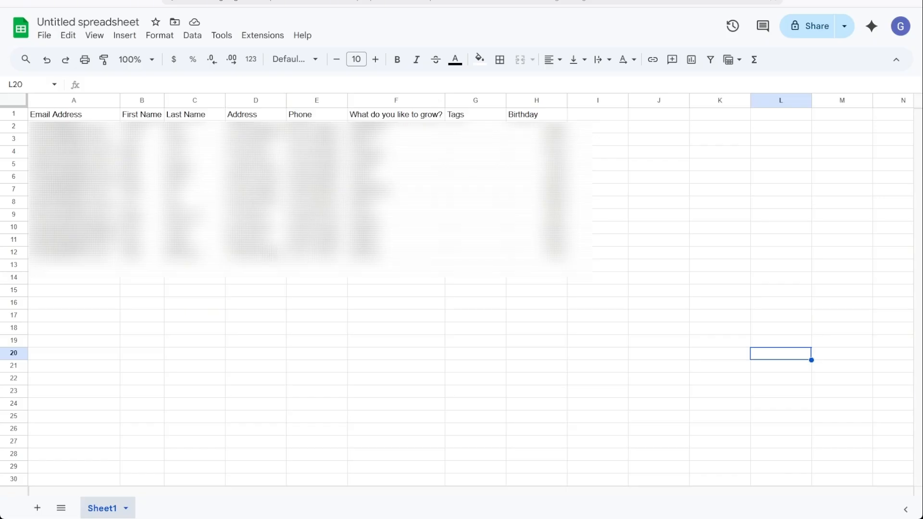
{"action": "left_click", "coordinate": [219, 292]}
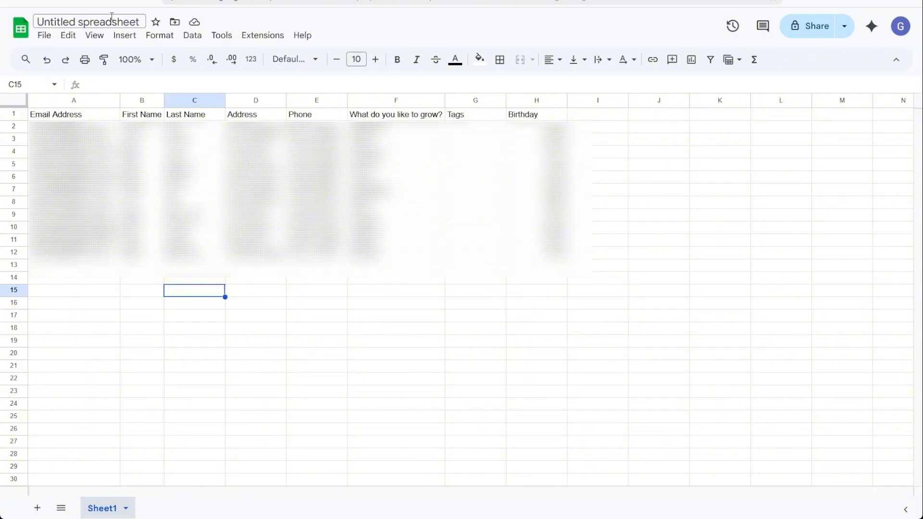
Download the sheet as a Comma Separated Values (.csv) file from File > Download
{"action": "left_click", "coordinate": [44, 36]}
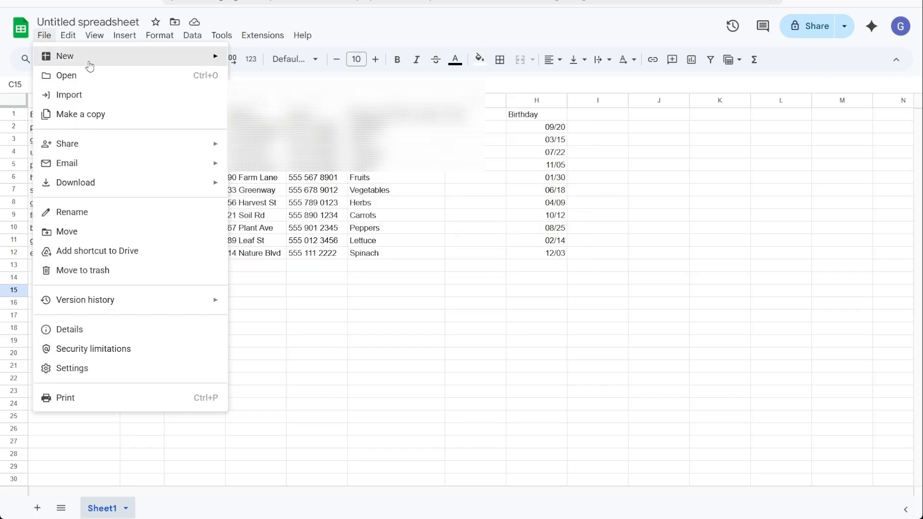
{"action": "mouse_move", "coordinate": [91, 182]}
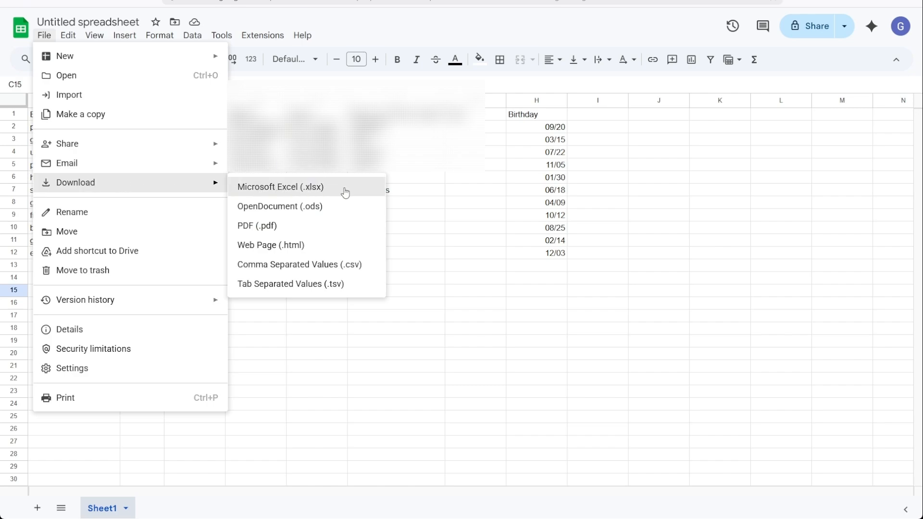
{"action": "left_click", "coordinate": [326, 267]}
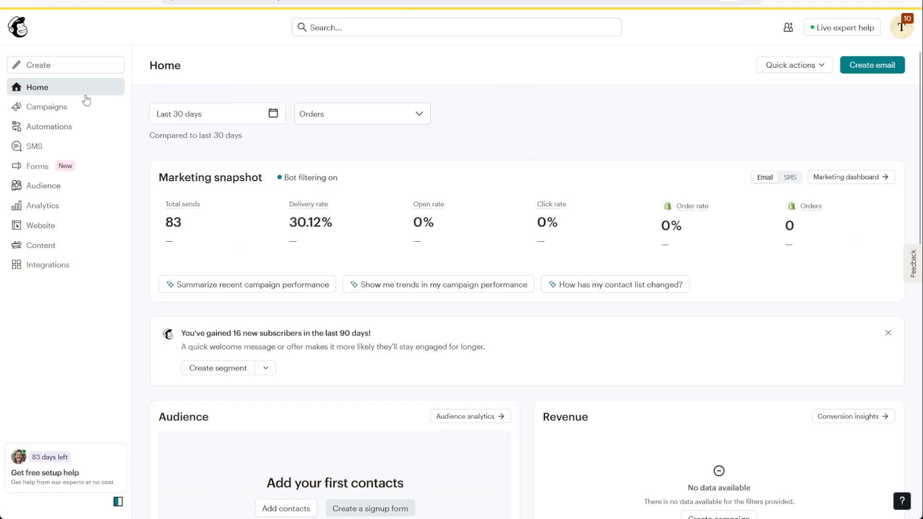
Go to the Audience contacts page and expand the Add contacts dropdown
{"action": "left_click", "coordinate": [72, 192]}
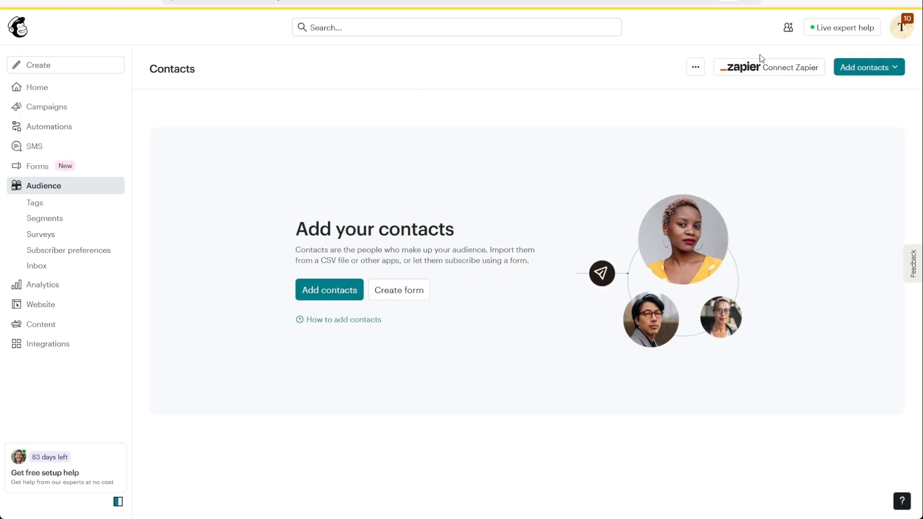
{"action": "left_click", "coordinate": [852, 69]}
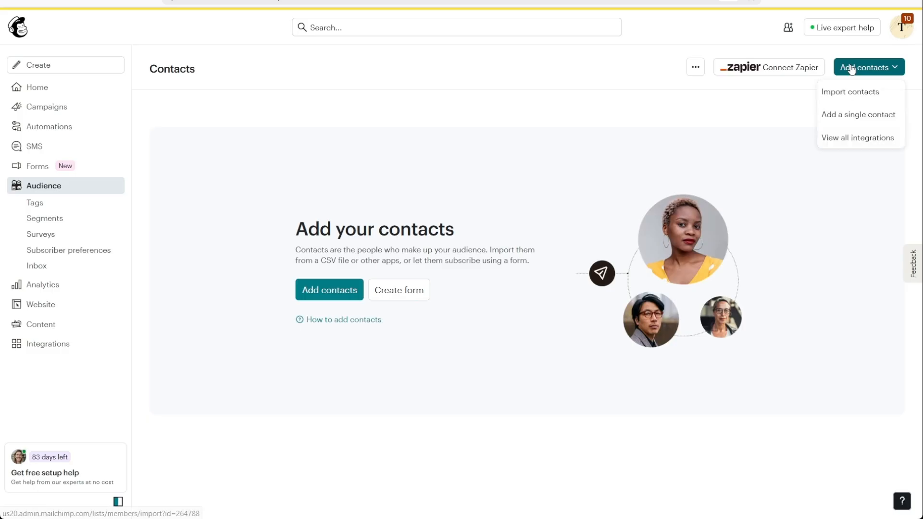
Import contacts by uploading the file 'Untitled spreadsheet - Sheet1.csv'
{"action": "left_click", "coordinate": [869, 95]}
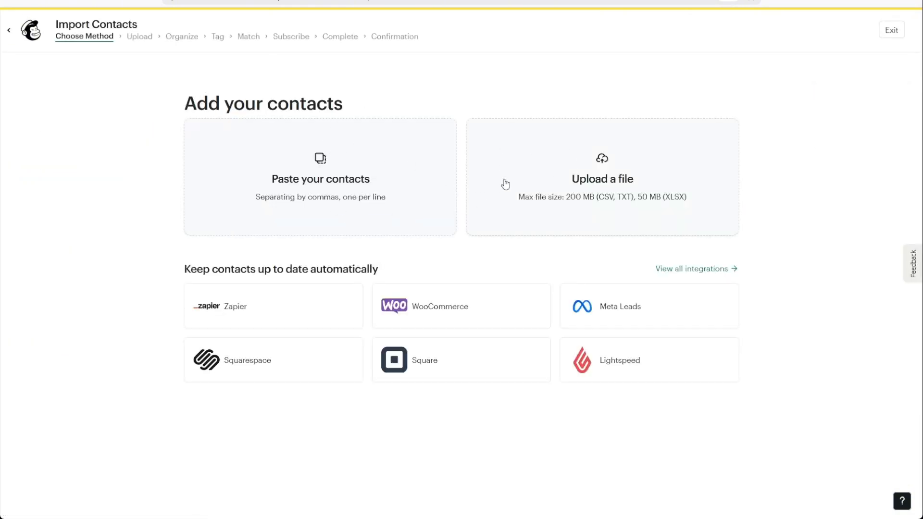
{"action": "left_click", "coordinate": [596, 171]}
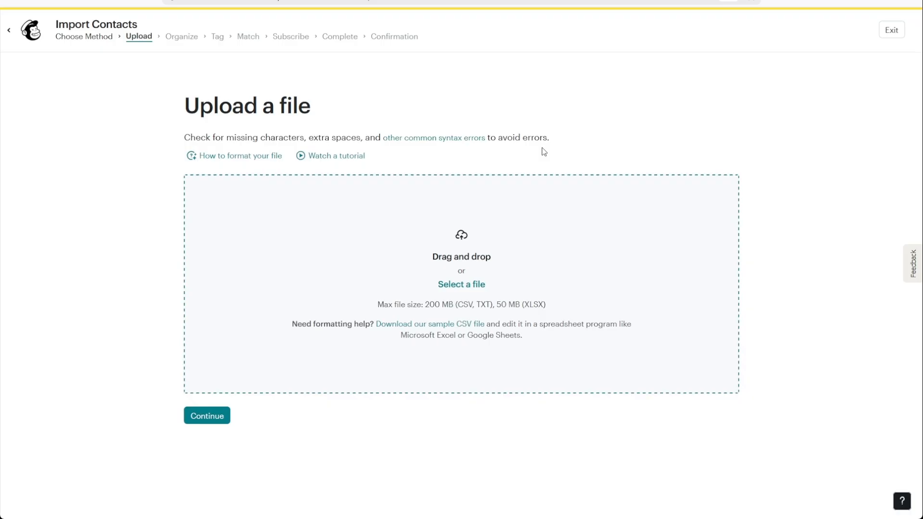
{"action": "left_click", "coordinate": [461, 287]}
{"action": "double_click", "coordinate": [342, 174]}
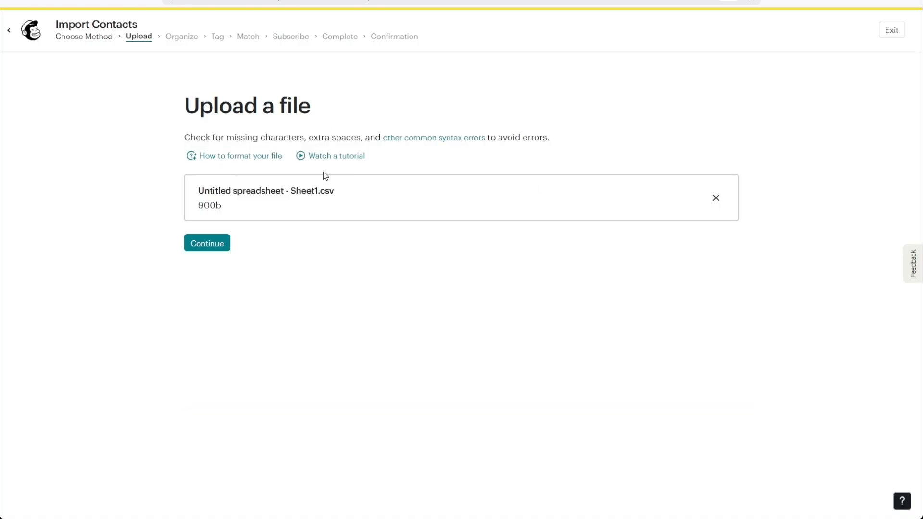
Keep Tessarina as the target audience for the uploaded contacts
{"action": "left_click", "coordinate": [214, 248]}
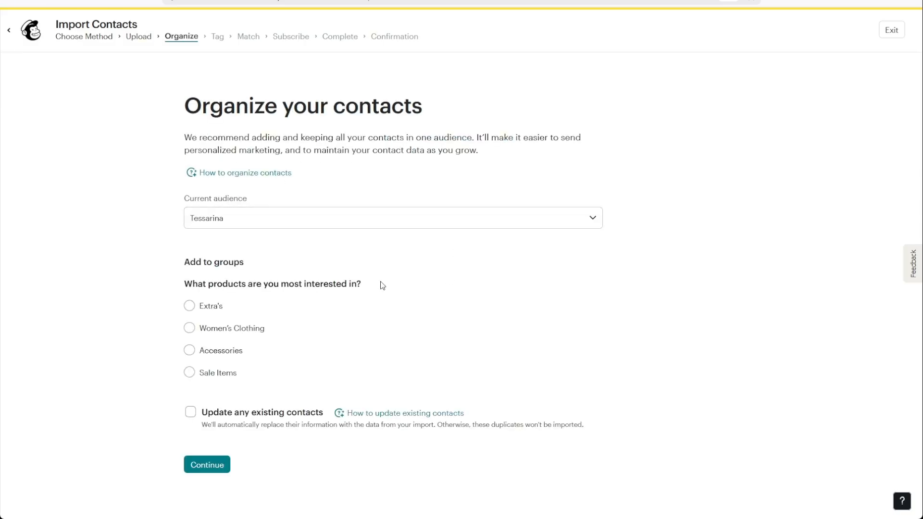
{"action": "left_click", "coordinate": [250, 214]}
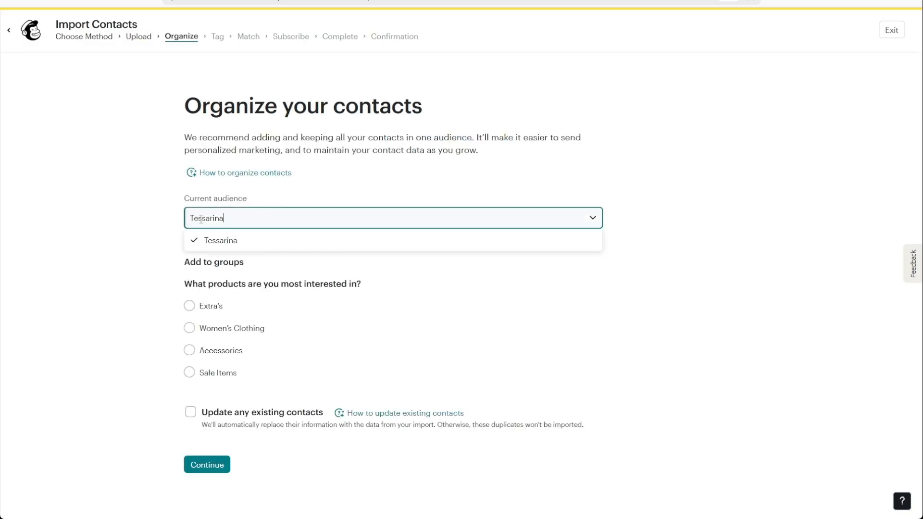
{"action": "left_click", "coordinate": [229, 245]}
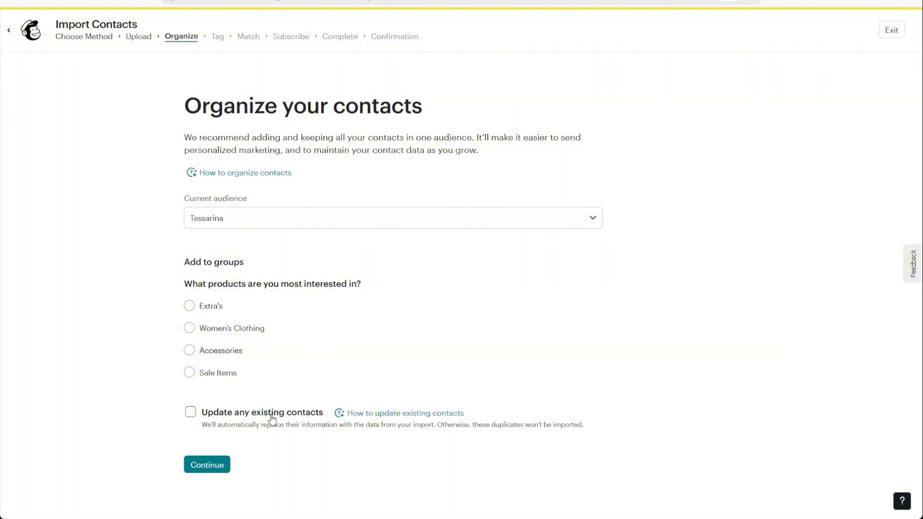
Tag the imported contacts with 2026, removing the Hard Bounce tag again
{"action": "left_click", "coordinate": [212, 466]}
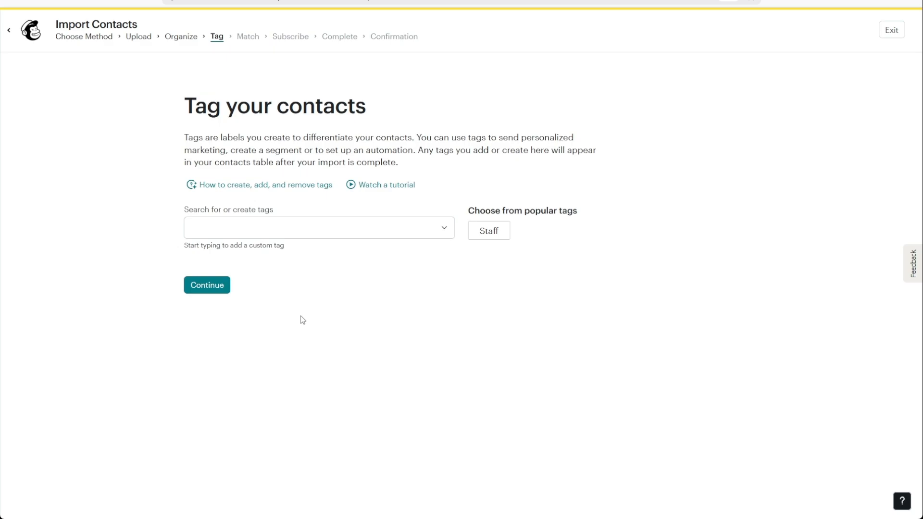
{"action": "left_click", "coordinate": [370, 231]}
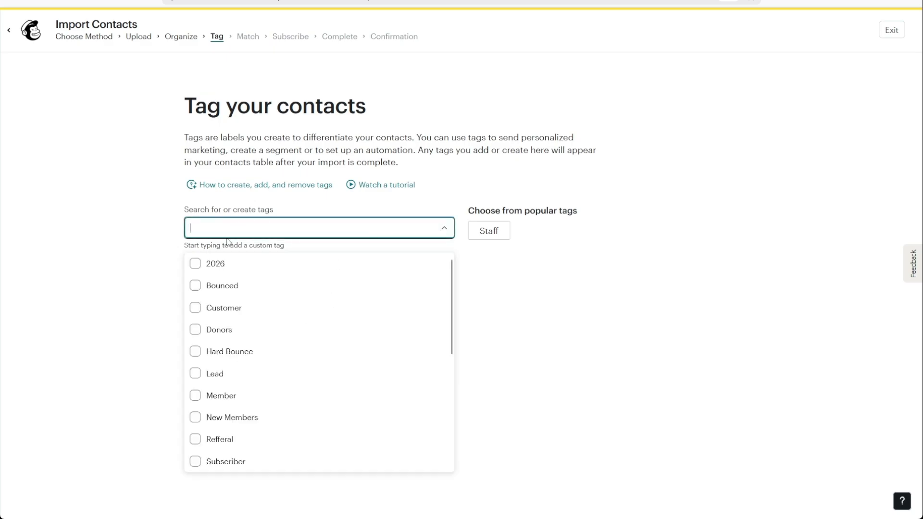
{"action": "left_click", "coordinate": [194, 265]}
{"action": "left_click", "coordinate": [234, 227]}
{"action": "left_click", "coordinate": [285, 350]}
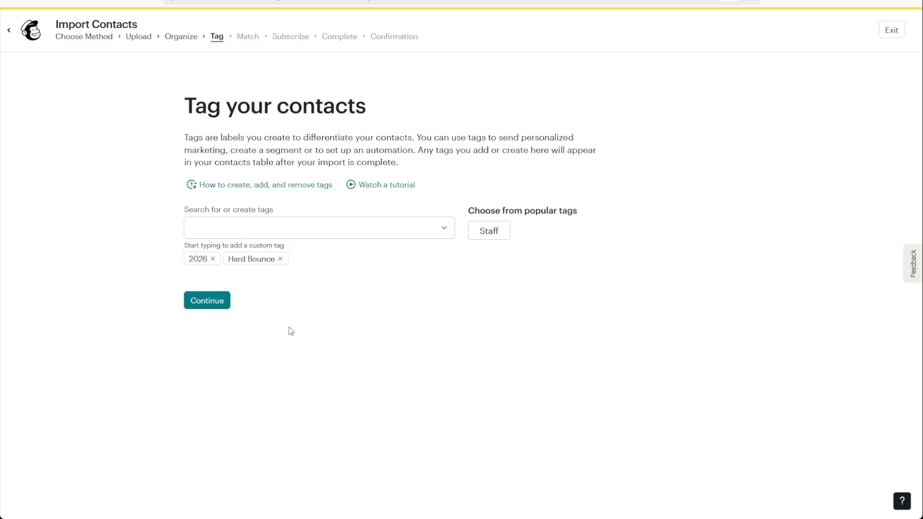
{"action": "left_click", "coordinate": [280, 259]}
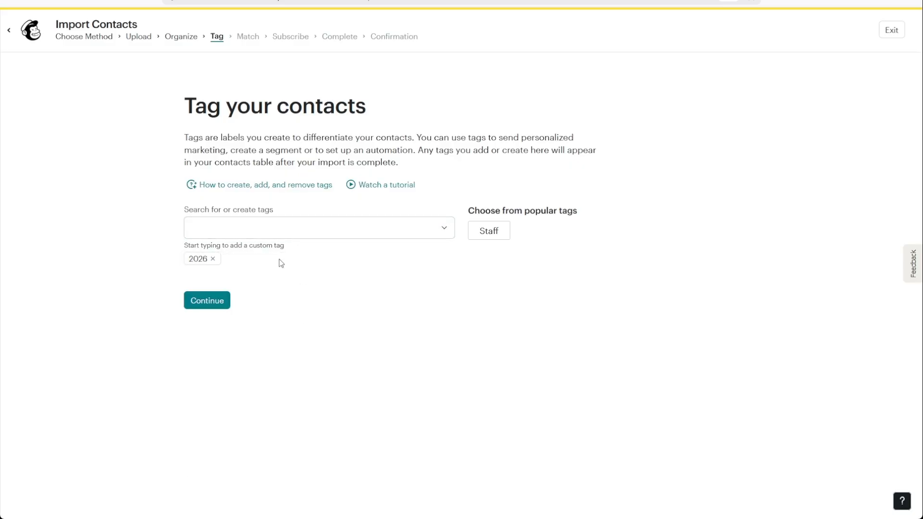
{"action": "left_click", "coordinate": [208, 302]}
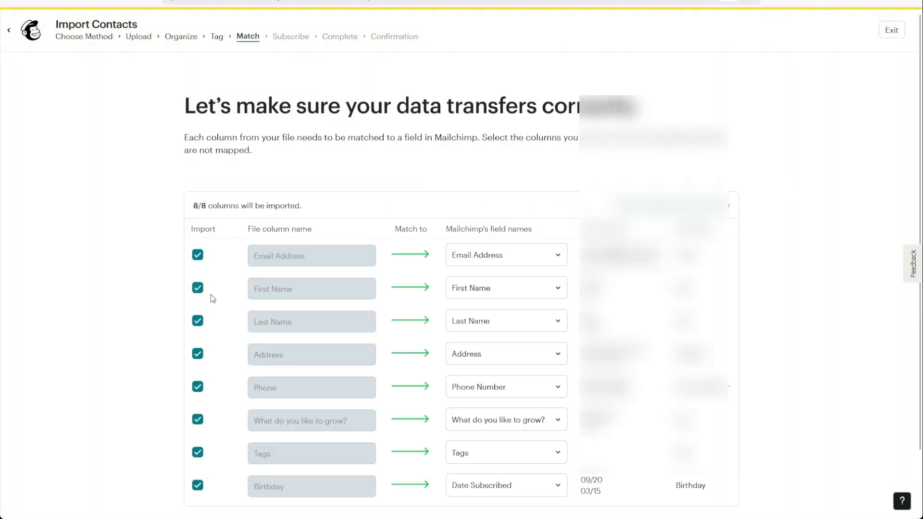
{"action": "scroll", "coordinate": [356, 273], "scroll_direction": "down", "scroll_amount": 2}
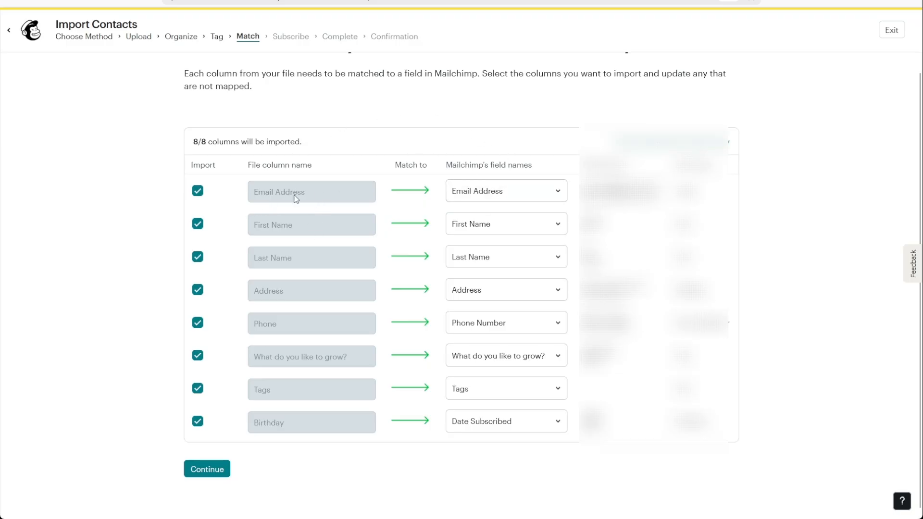
{"action": "left_click", "coordinate": [505, 190]}
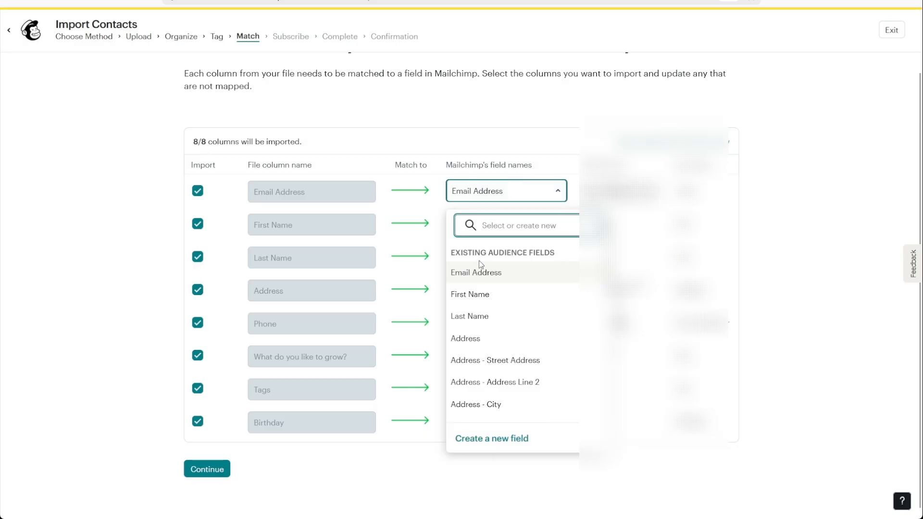
{"action": "left_click", "coordinate": [405, 222]}
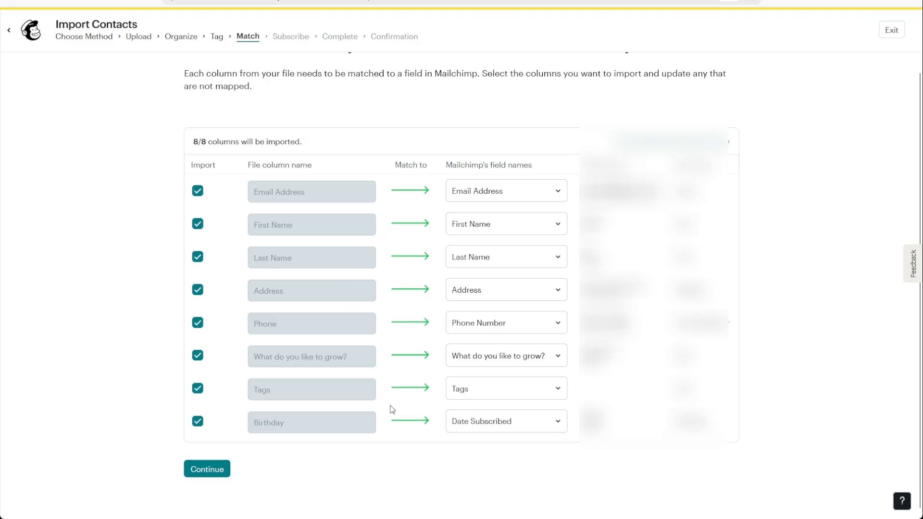
{"action": "left_click", "coordinate": [460, 435]}
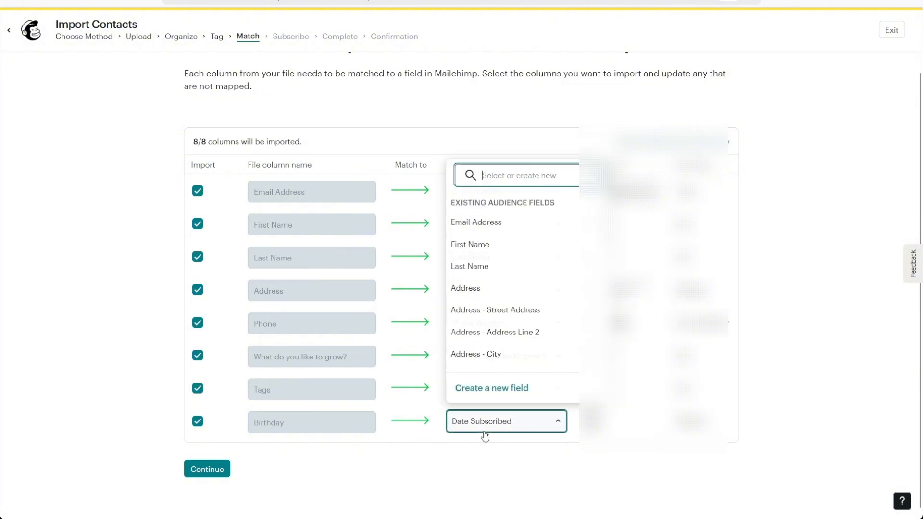
{"action": "left_click", "coordinate": [432, 405]}
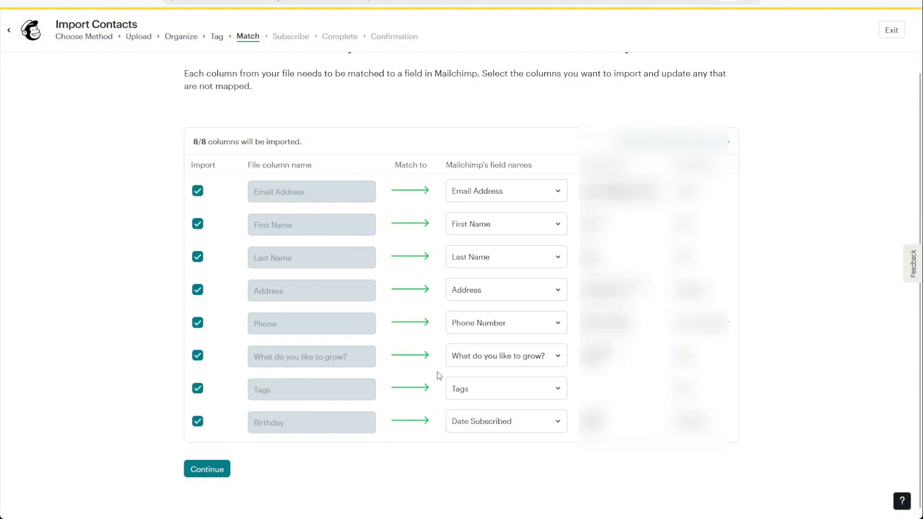
Set the email marketing status to Subscribed and finalize the import for review
{"action": "left_click", "coordinate": [214, 470]}
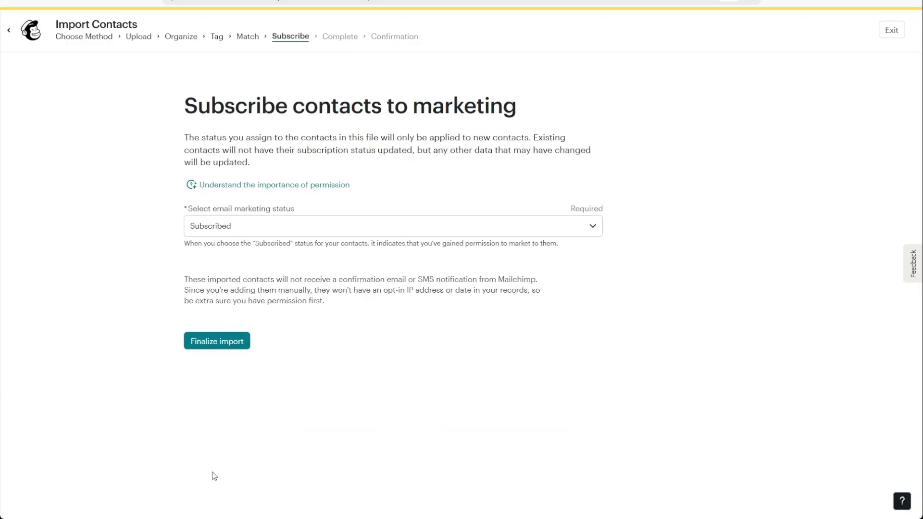
{"action": "left_click", "coordinate": [255, 228]}
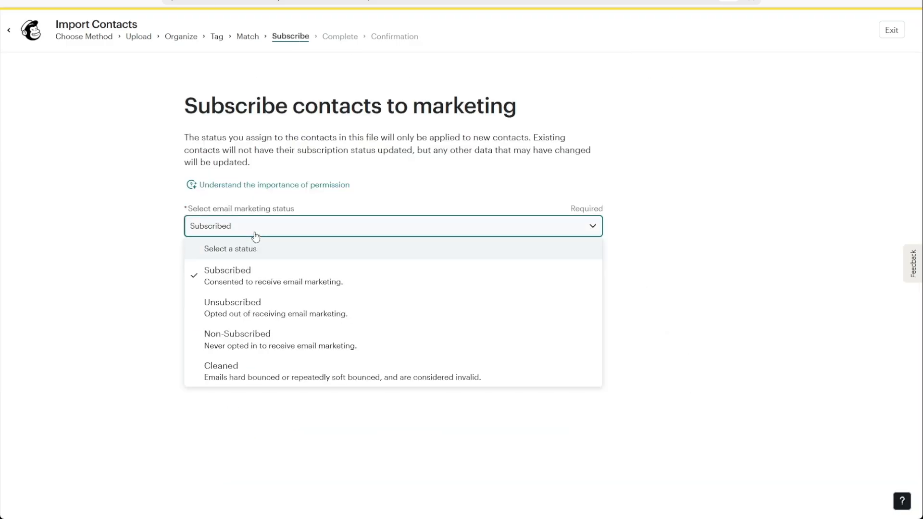
{"action": "left_click", "coordinate": [258, 283]}
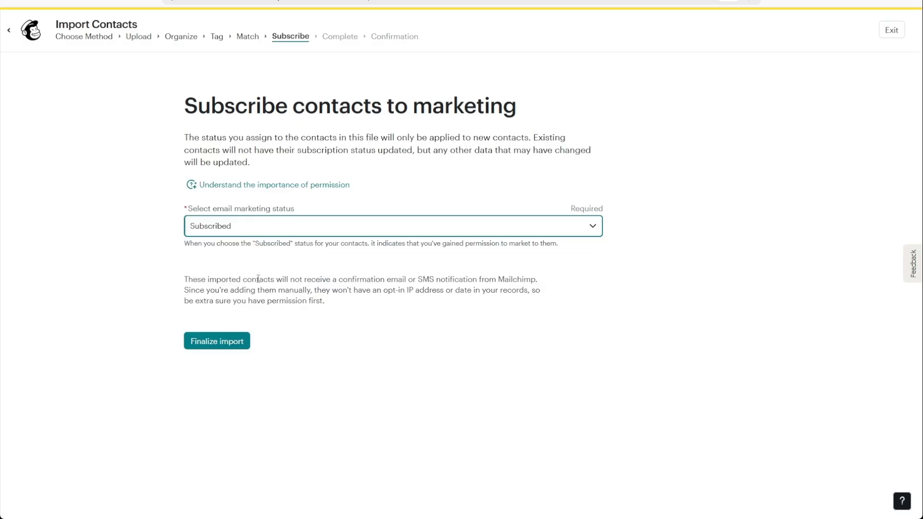
{"action": "left_click", "coordinate": [256, 230]}
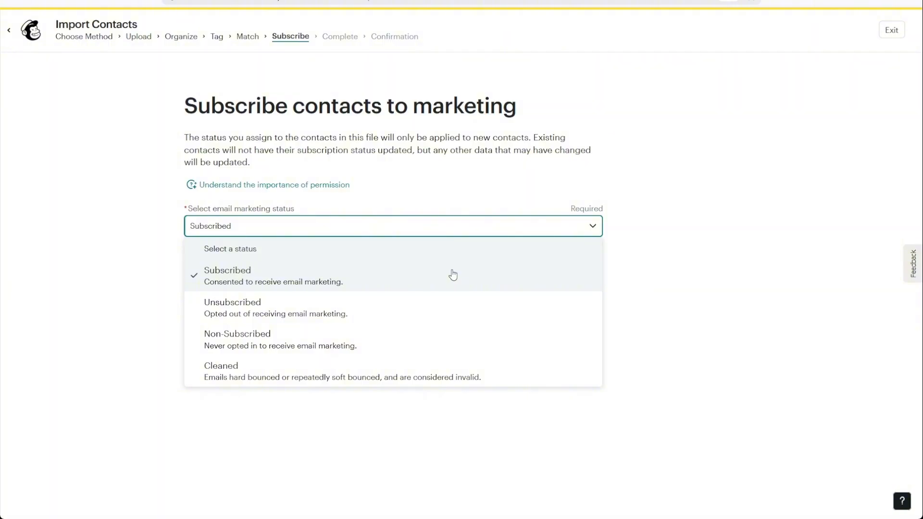
{"action": "left_click", "coordinate": [262, 280]}
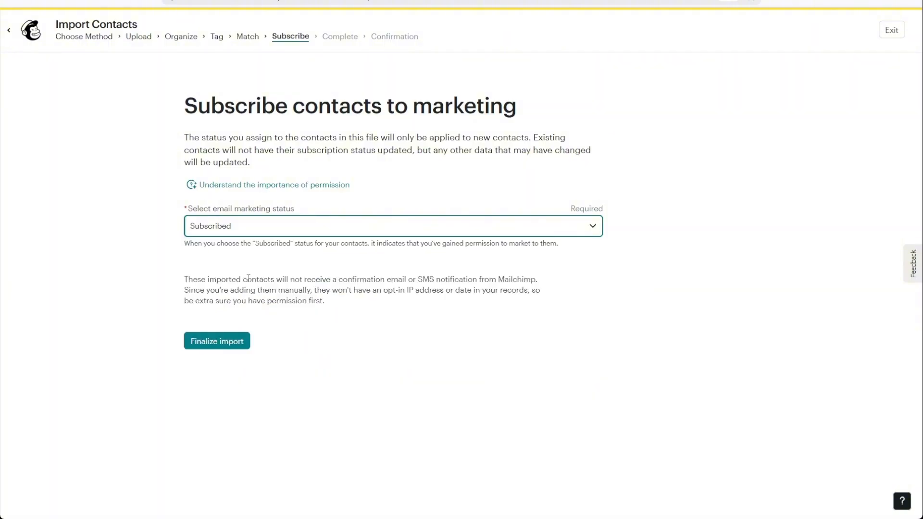
{"action": "left_click", "coordinate": [224, 347]}
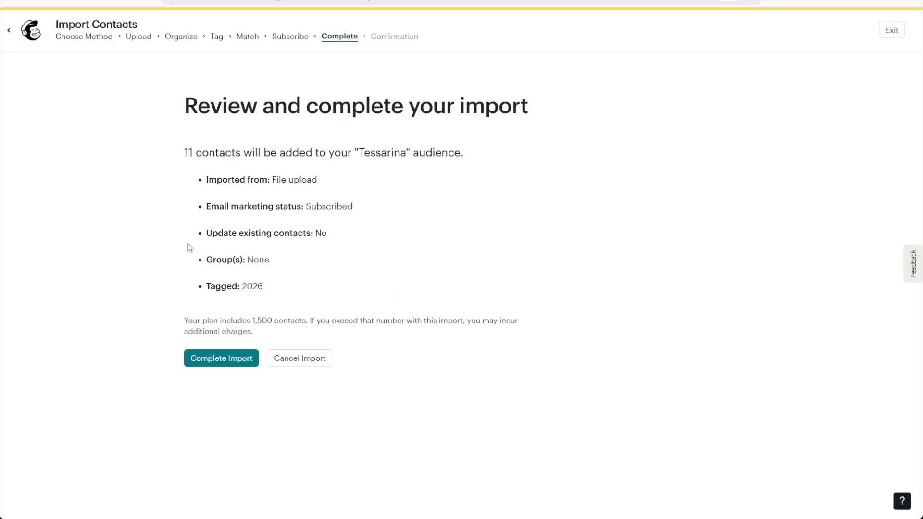
Complete the import of 11 contacts, exit to the contacts list, and return Home
{"action": "left_click", "coordinate": [238, 360]}
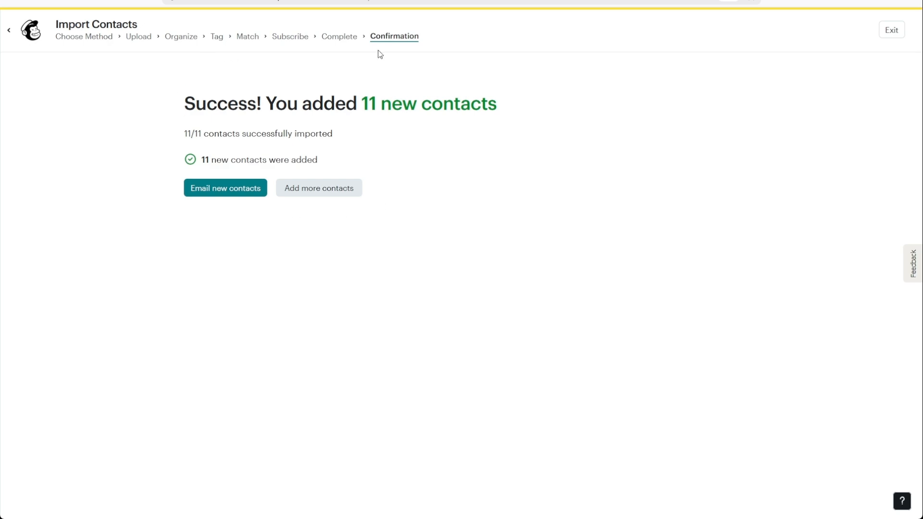
{"action": "left_click_drag", "start_coordinate": [362, 100], "coordinate": [487, 103]}
{"action": "left_click", "coordinate": [532, 158]}
{"action": "left_click", "coordinate": [885, 37]}
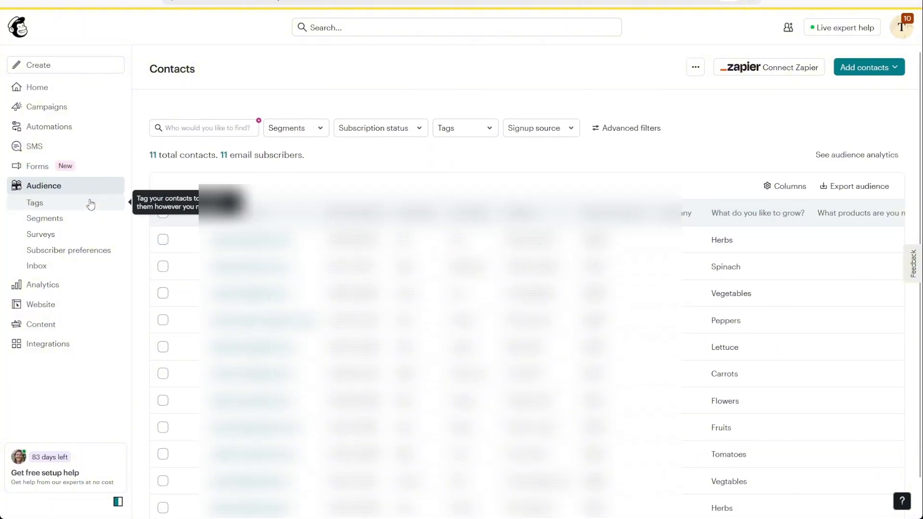
{"action": "left_click", "coordinate": [80, 86]}
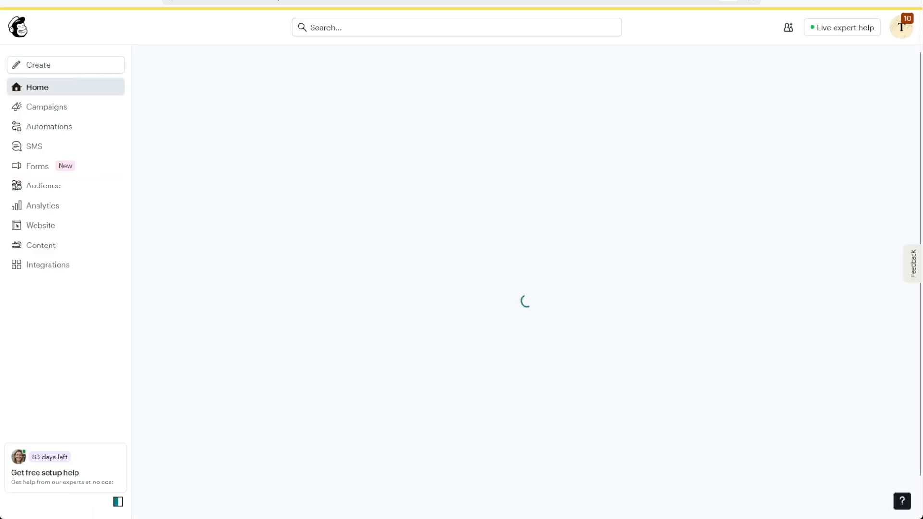